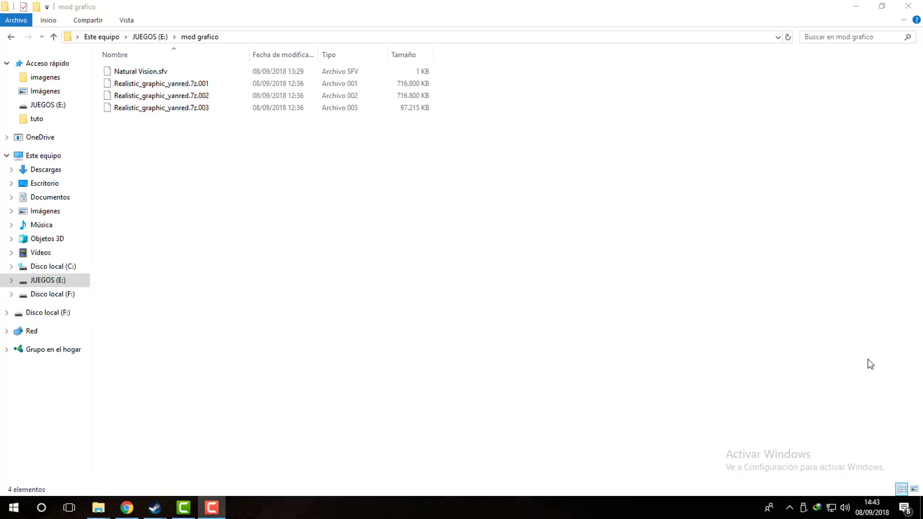
# - Go to the JUEGOS (E:) drive and open its mod grafico folder to show the downloaded archive parts
pyautogui.moveTo(253, 126); pyautogui.dragTo(212, 90)
pyautogui.click(260, 210)
pyautogui.click(150, 36)
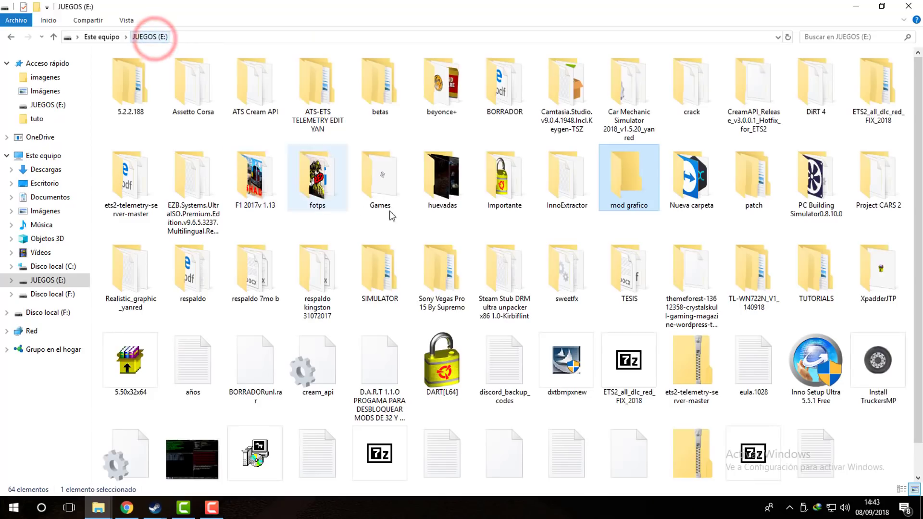
pyautogui.doubleClick(623, 181)
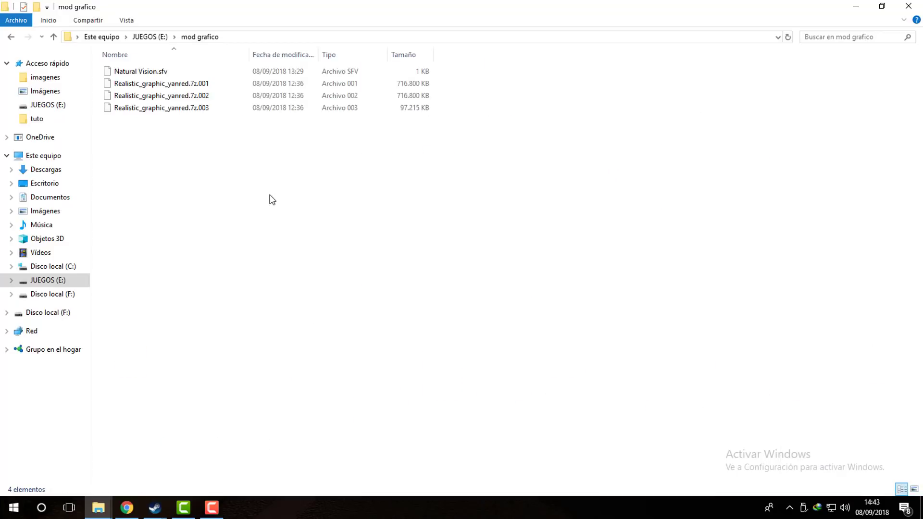
# - Extract the split archive Realistic_graphic_yanred.7z.001 into the current folder with 7-Zip
pyautogui.click(191, 85)
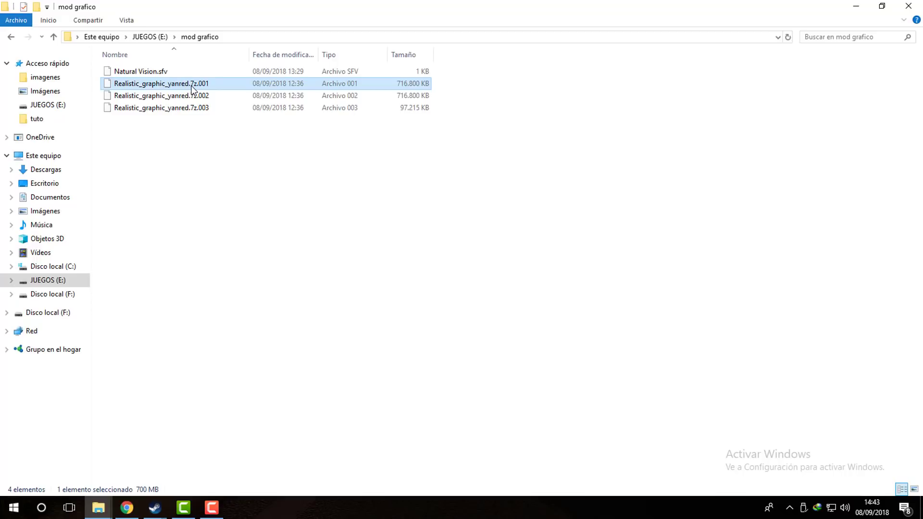
pyautogui.rightClick(192, 87)
pyautogui.moveTo(207, 106)
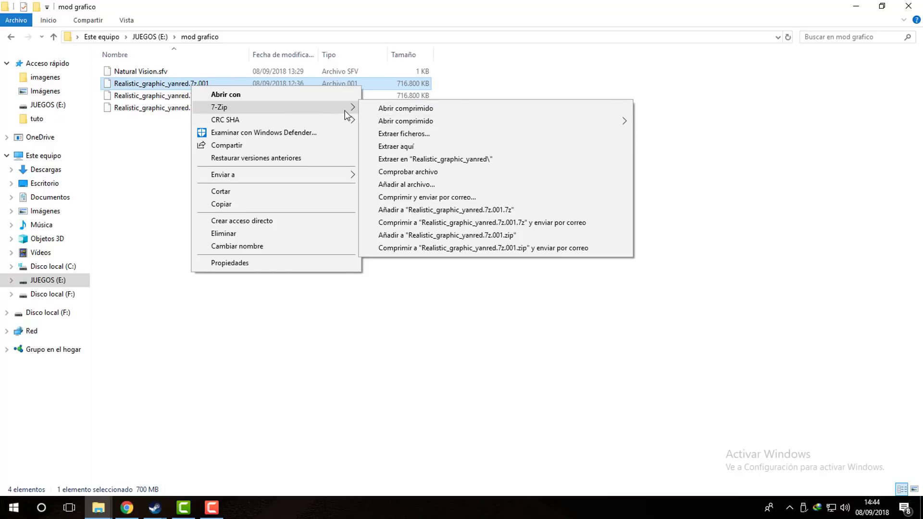
pyautogui.click(420, 146)
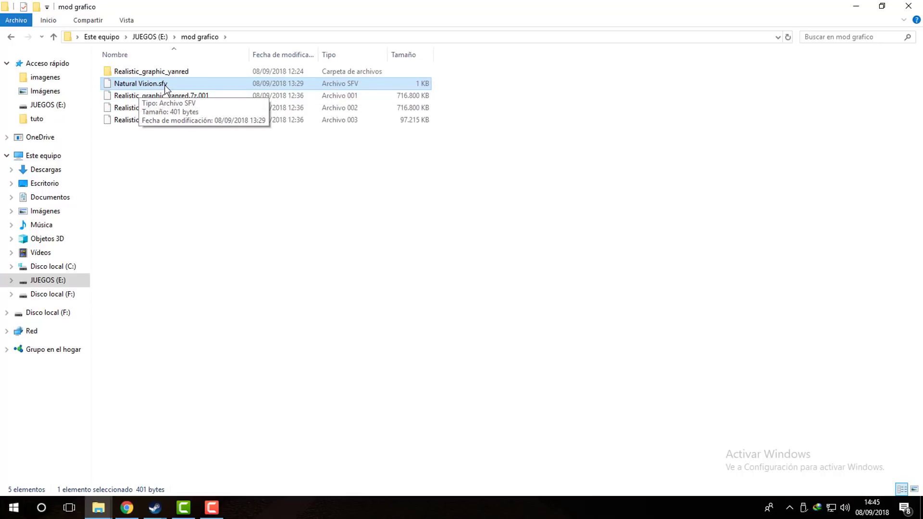
# - Open the extracted Realistic_graphic_yanred folder and show its contents as large icons
pyautogui.click(184, 121)
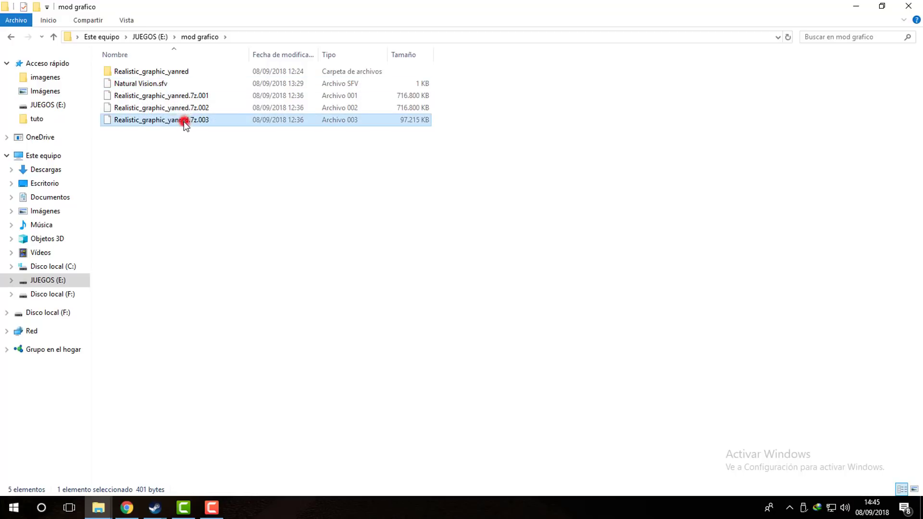
pyautogui.moveTo(191, 137); pyautogui.dragTo(181, 98)
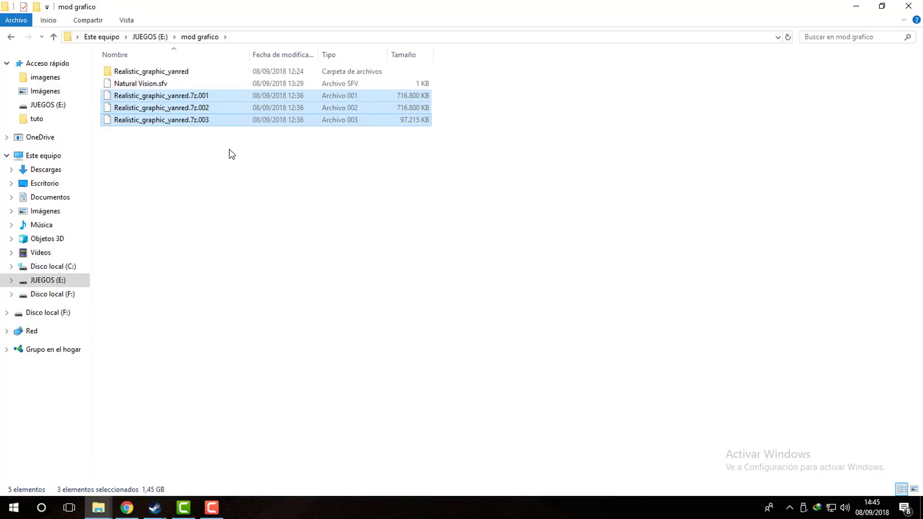
pyautogui.click(167, 76)
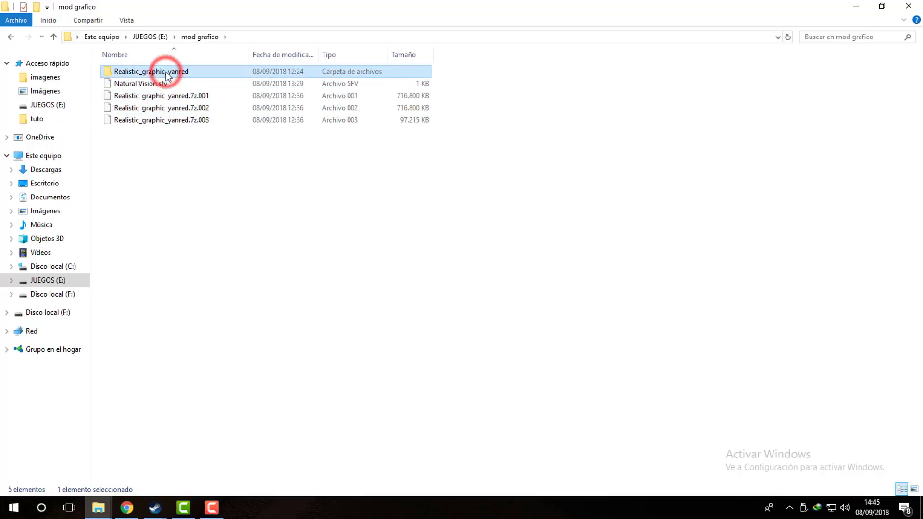
pyautogui.doubleClick(166, 71)
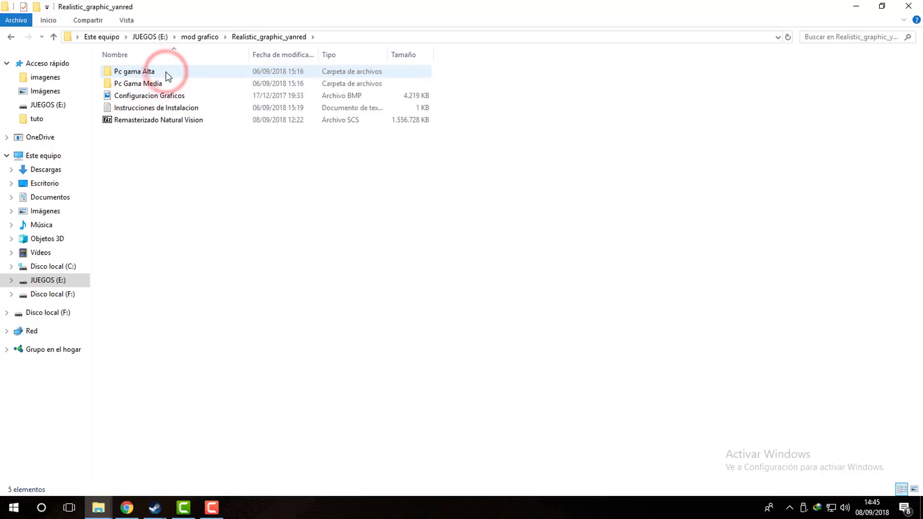
pyautogui.rightClick(286, 171)
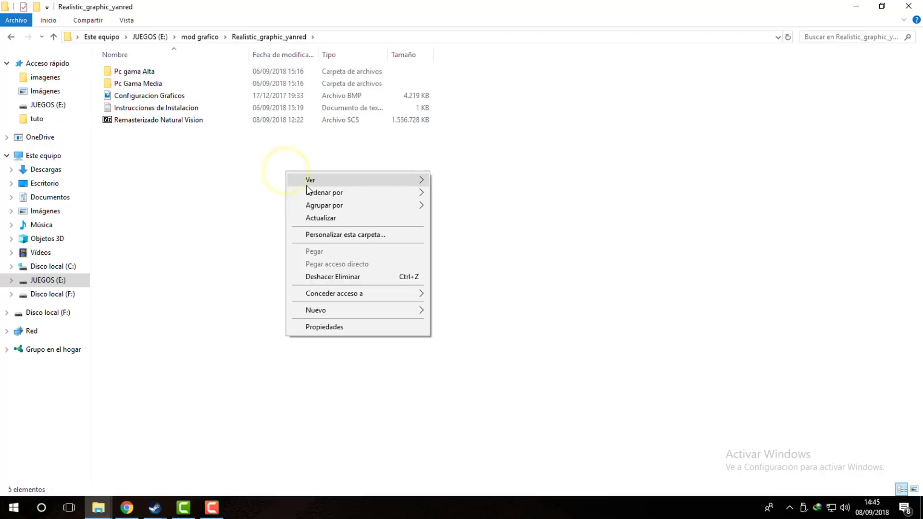
pyautogui.click(310, 181)
pyautogui.click(448, 194)
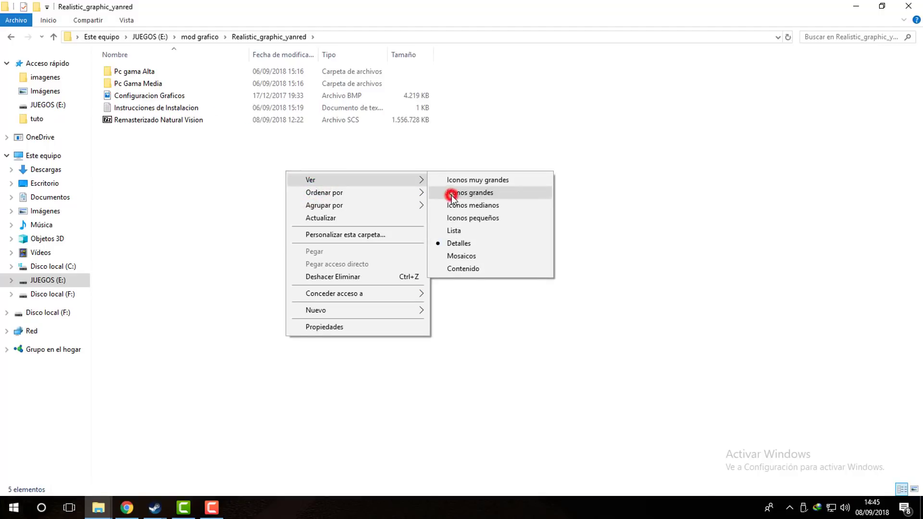
pyautogui.click(183, 175)
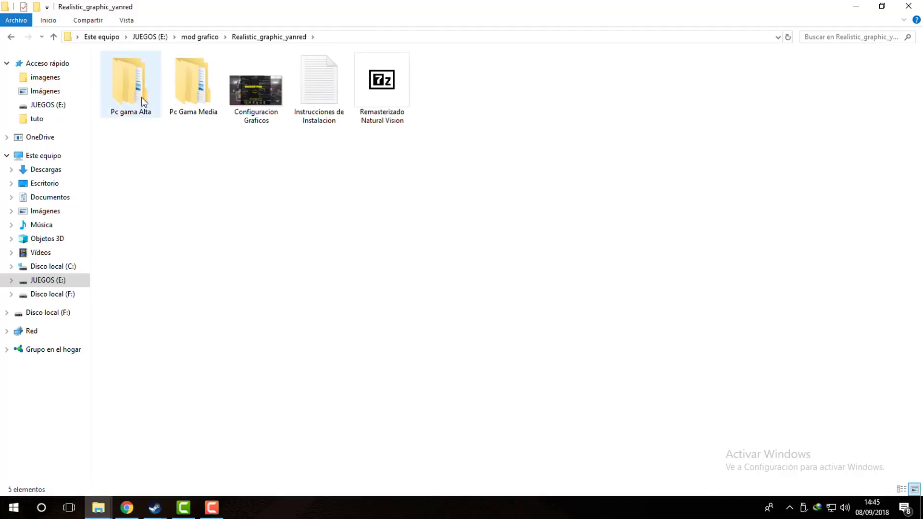
pyautogui.click(217, 136)
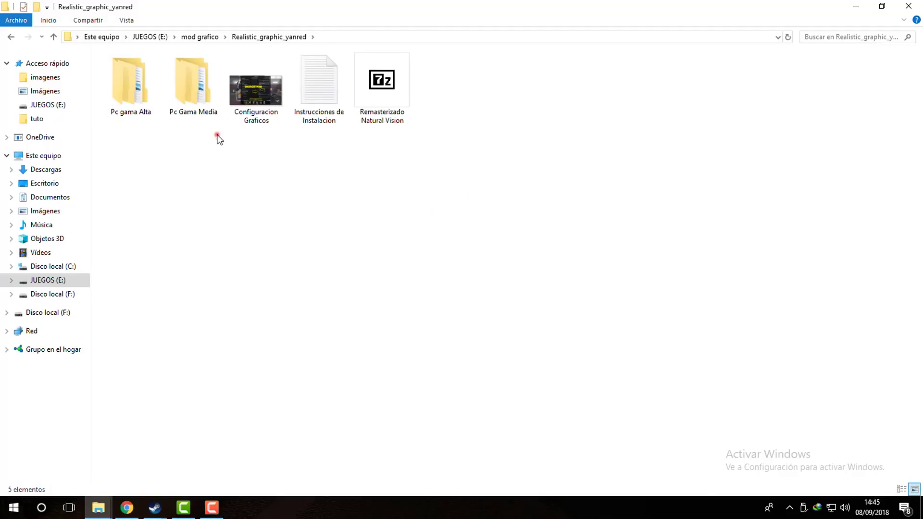
# - Check the file type in the properties of the Remasterizado Natural Vision file
pyautogui.click(123, 99)
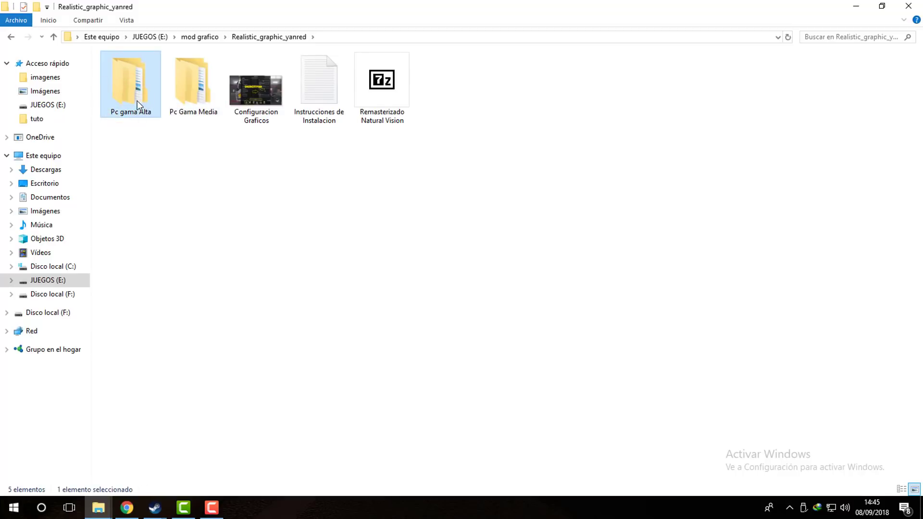
pyautogui.click(183, 100)
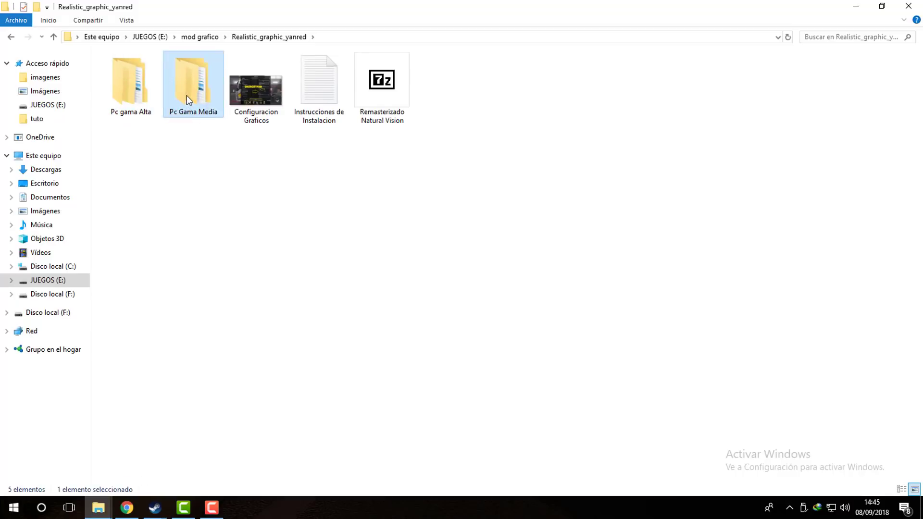
pyautogui.click(394, 86)
pyautogui.rightClick(394, 85)
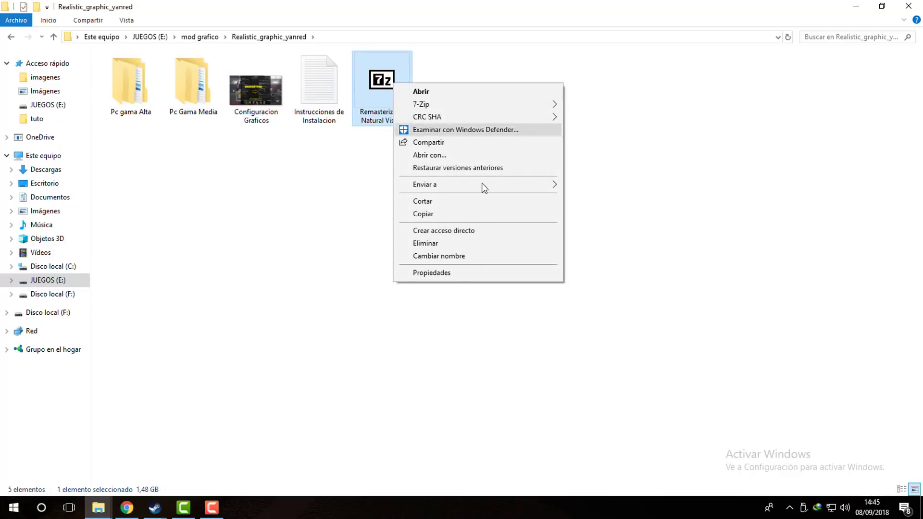
pyautogui.click(451, 272)
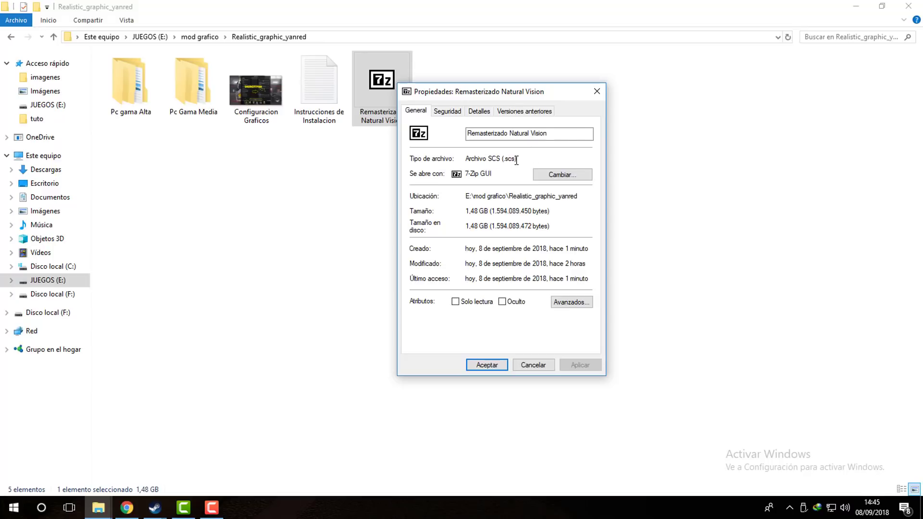
pyautogui.click(595, 93)
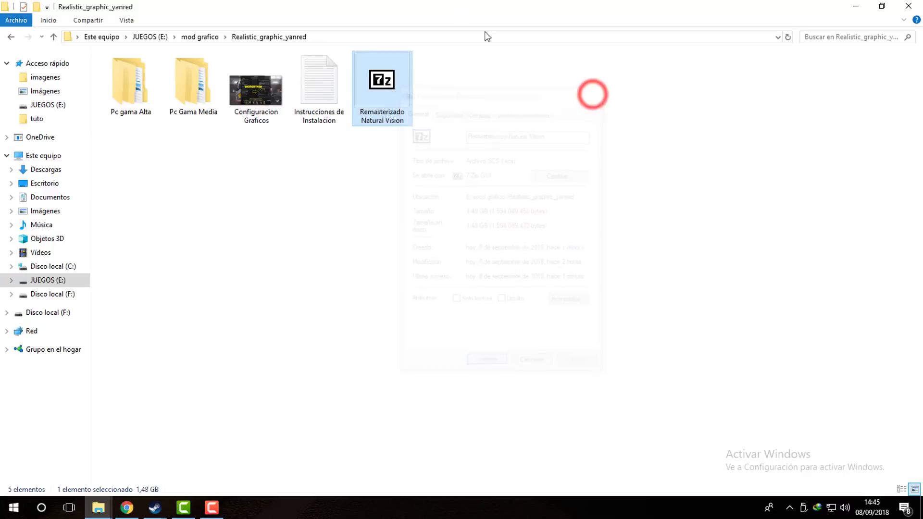
# - Restore the folder window to a smaller size over the desktop and cut the Remasterizado Natural Vision file
pyautogui.moveTo(500, 7); pyautogui.dragTo(637, 42)
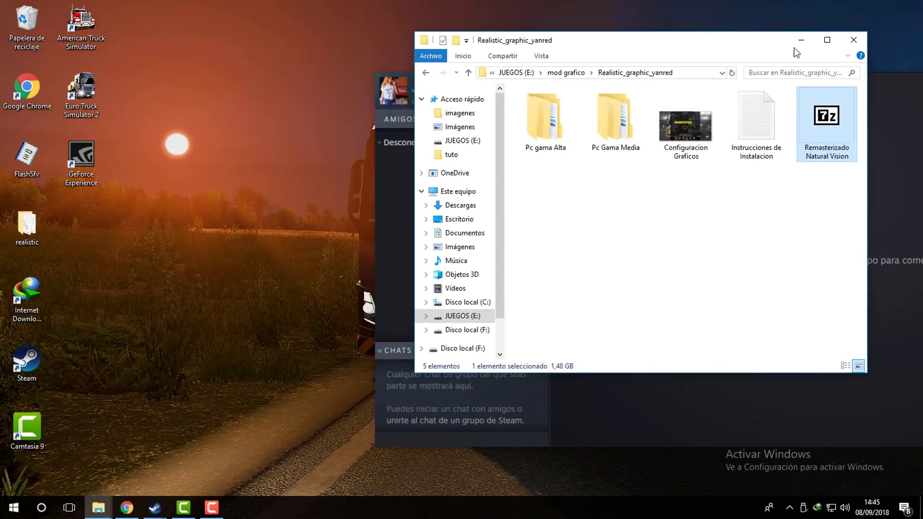
pyautogui.moveTo(735, 40); pyautogui.dragTo(765, 14)
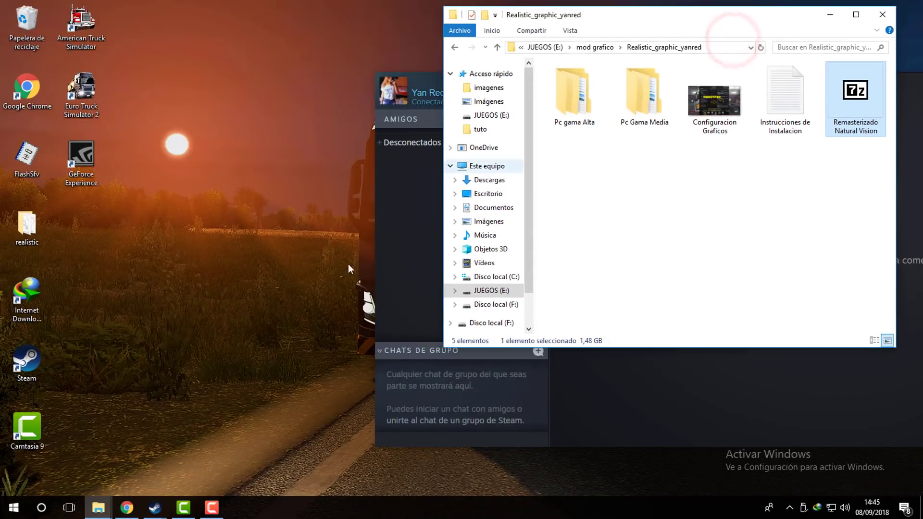
pyautogui.rightClick(860, 103)
pyautogui.click(806, 222)
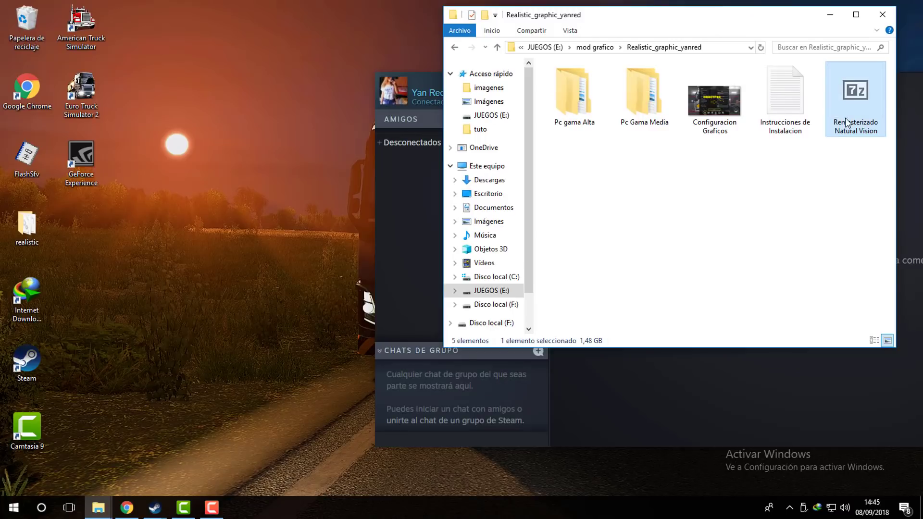
# - Open a second file explorer window beside the first and go to Documentos > Euro Truck Simulator 2 > mod
pyautogui.rightClick(101, 508)
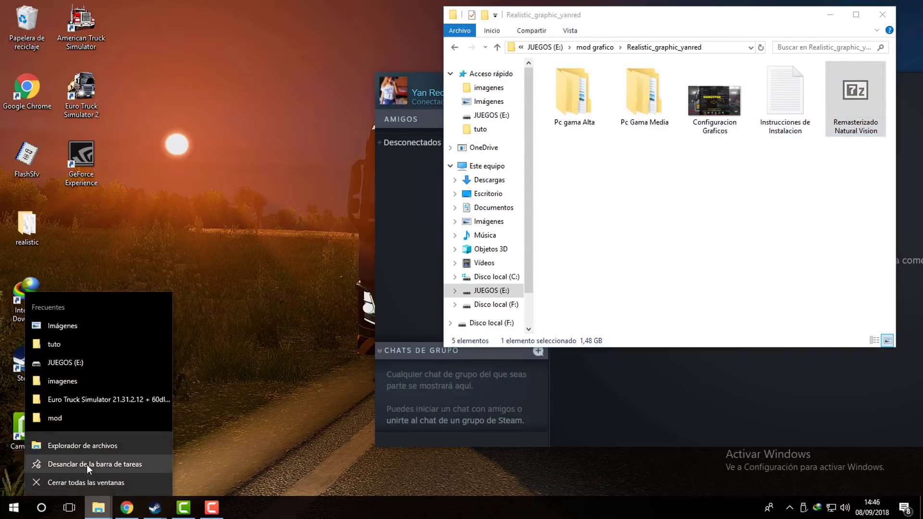
pyautogui.click(58, 446)
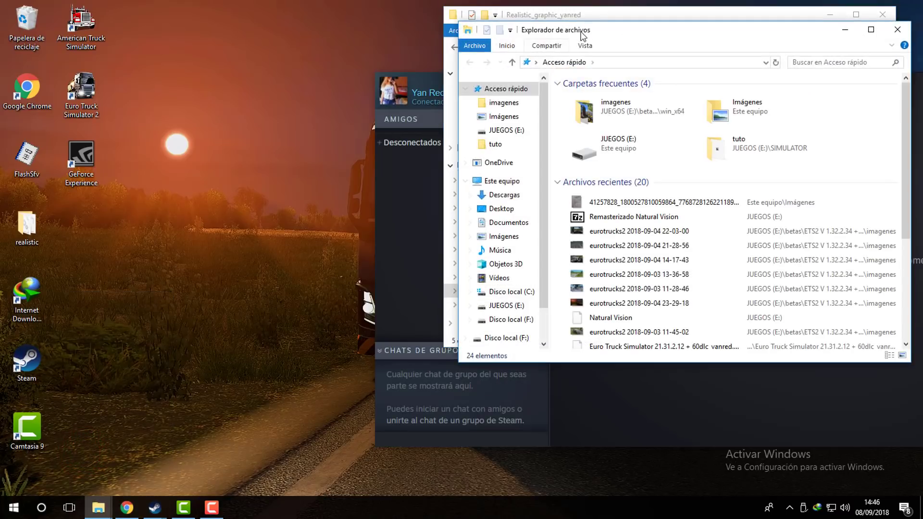
pyautogui.moveTo(582, 35); pyautogui.dragTo(137, 31)
pyautogui.click(52, 176)
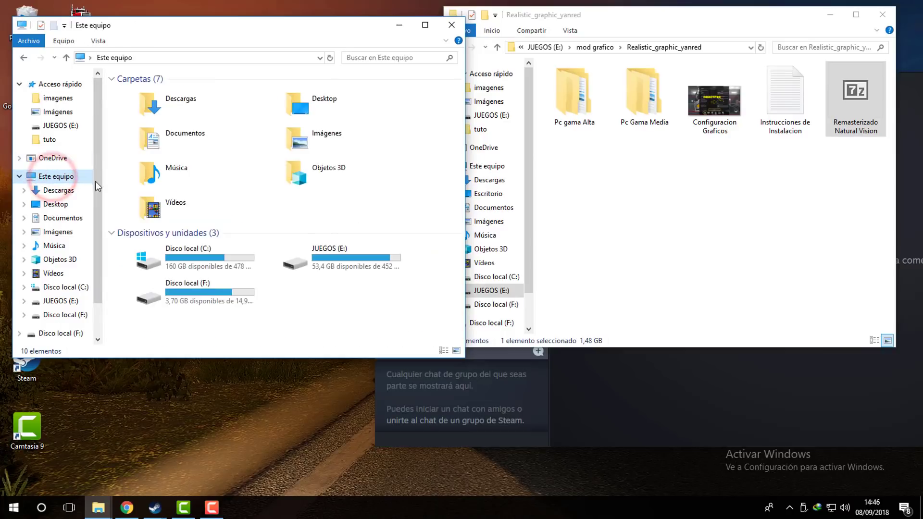
pyautogui.doubleClick(176, 143)
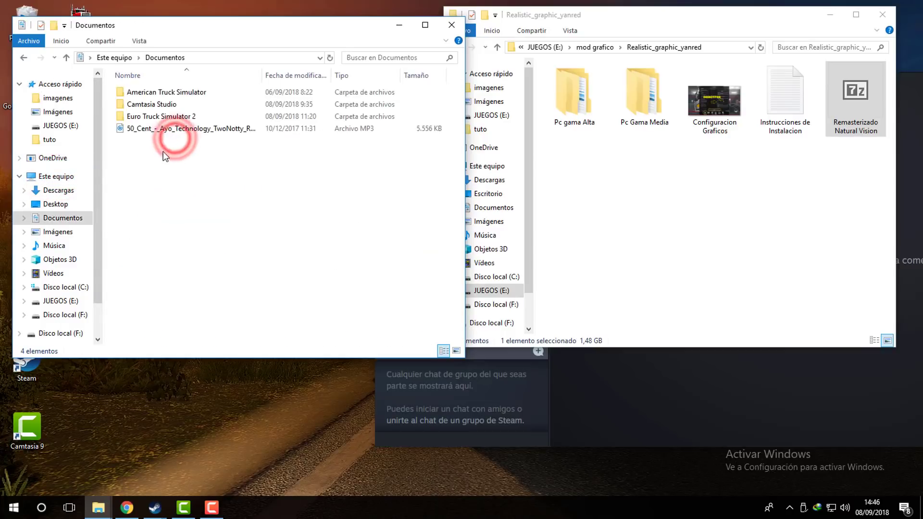
pyautogui.doubleClick(164, 118)
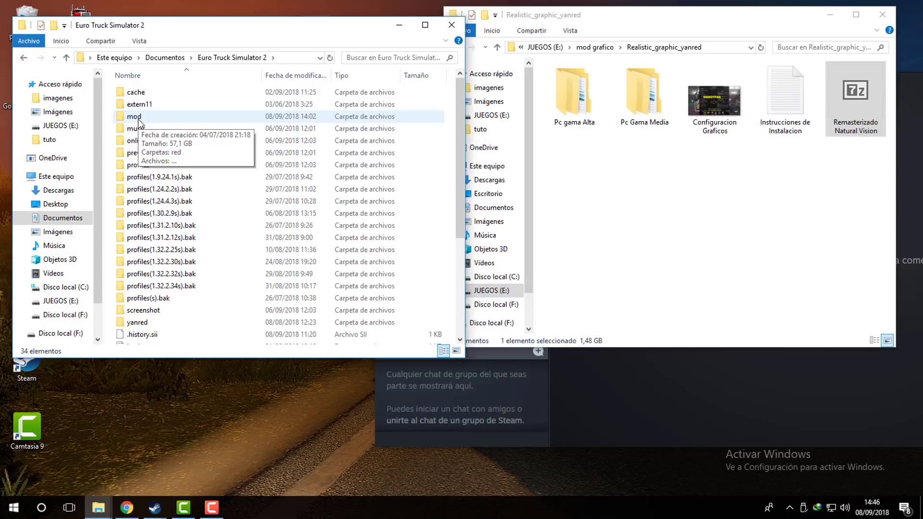
pyautogui.doubleClick(136, 119)
# - Paste the cut Remasterizado Natural Vision file into the mod folder, then minimize the transfer progress and close the mod window
pyautogui.rightClick(114, 131)
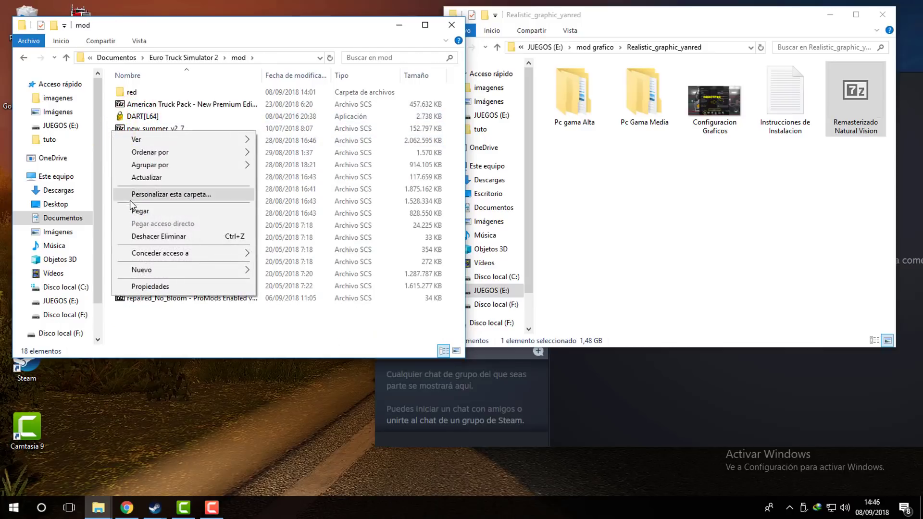
pyautogui.click(137, 210)
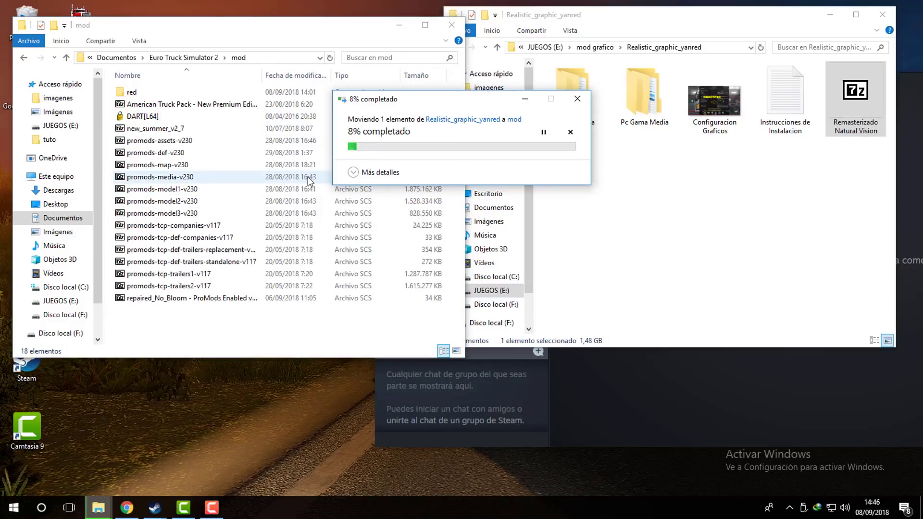
pyautogui.moveTo(429, 99); pyautogui.dragTo(371, 166)
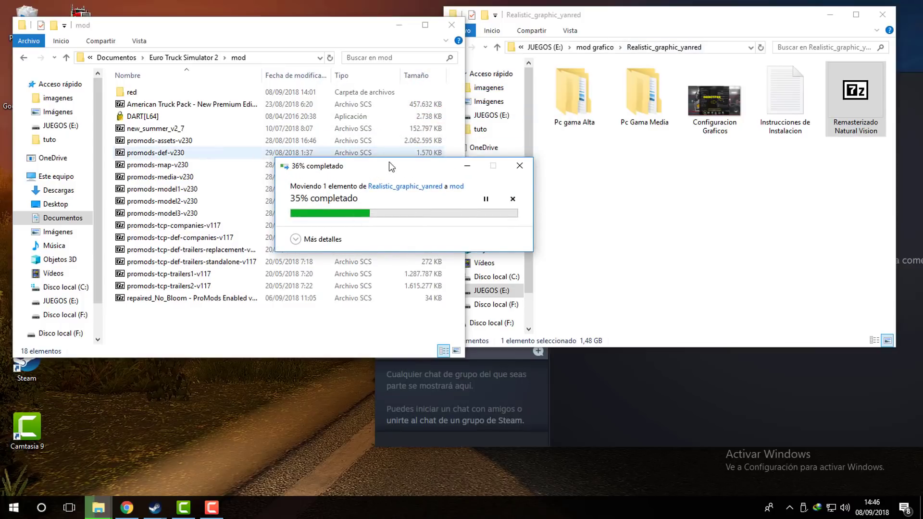
pyautogui.moveTo(350, 164); pyautogui.dragTo(273, 226)
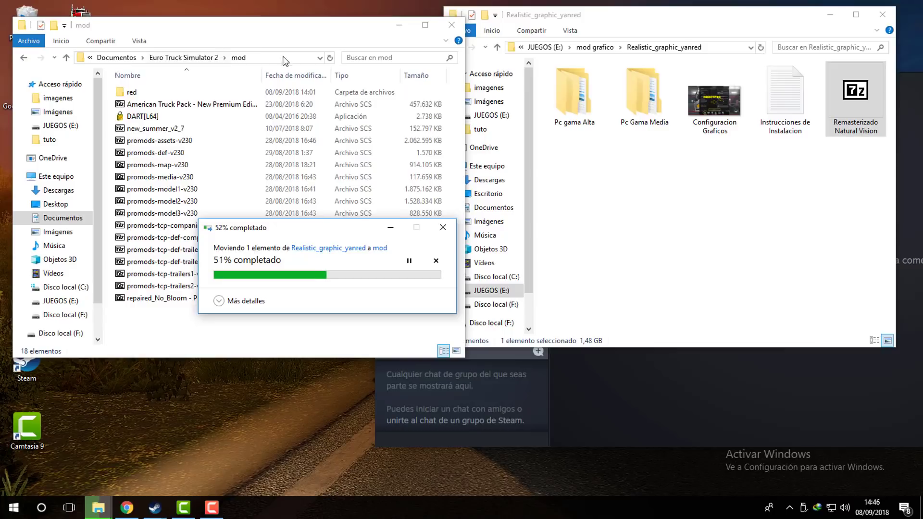
pyautogui.click(391, 226)
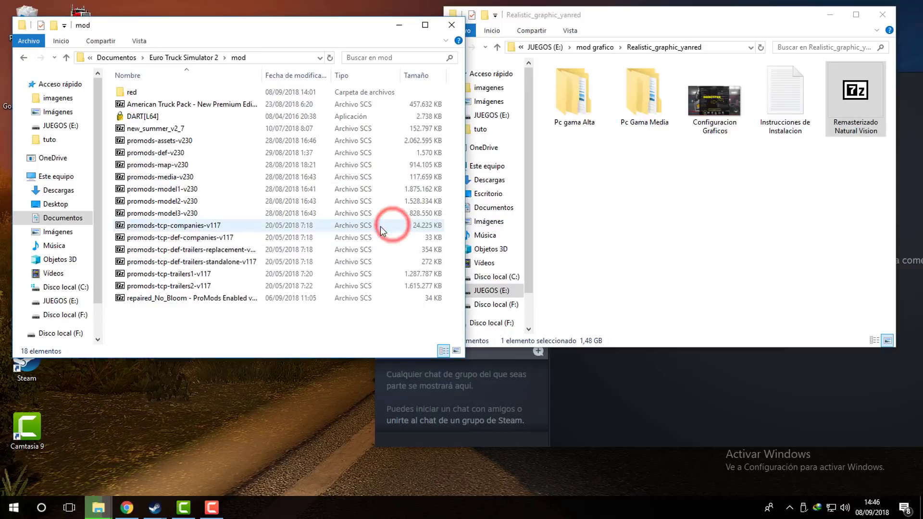
pyautogui.click(452, 25)
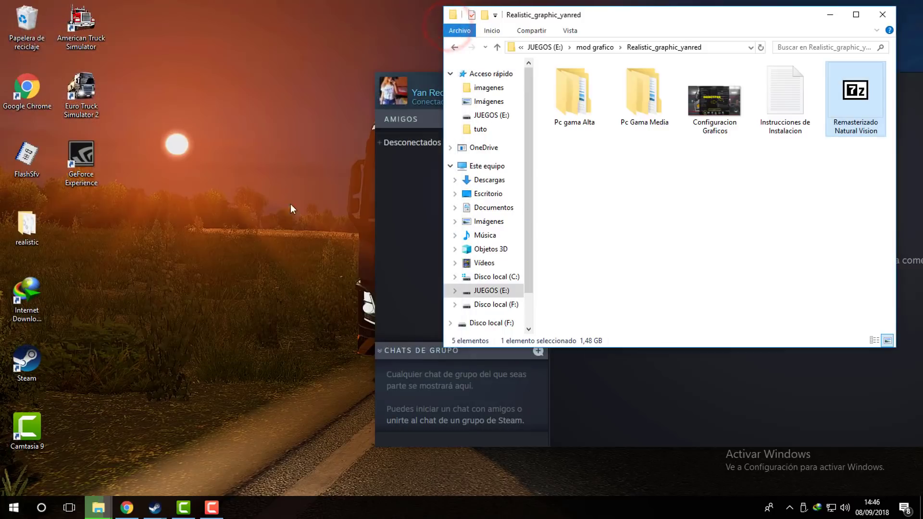
# - Move the Realistic_graphic_yanred window closer to the middle of the desktop
pyautogui.click(597, 25)
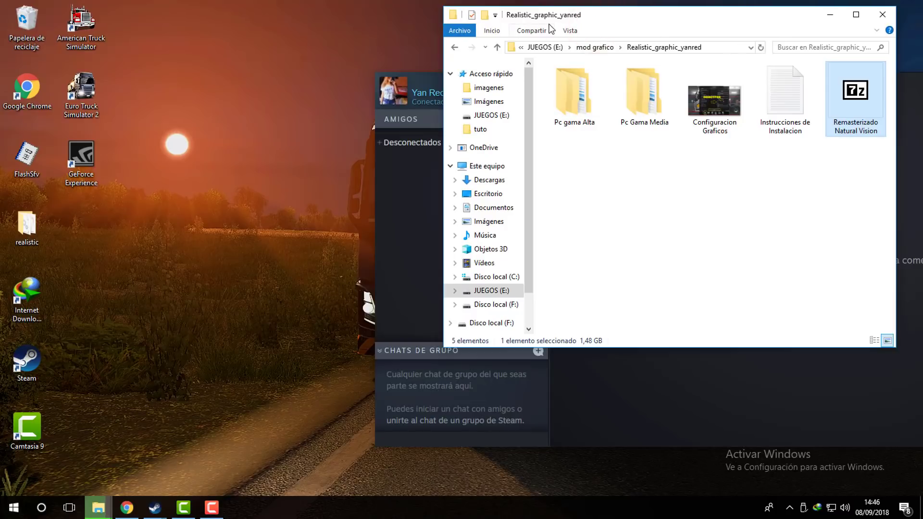
pyautogui.moveTo(551, 17); pyautogui.dragTo(447, 41)
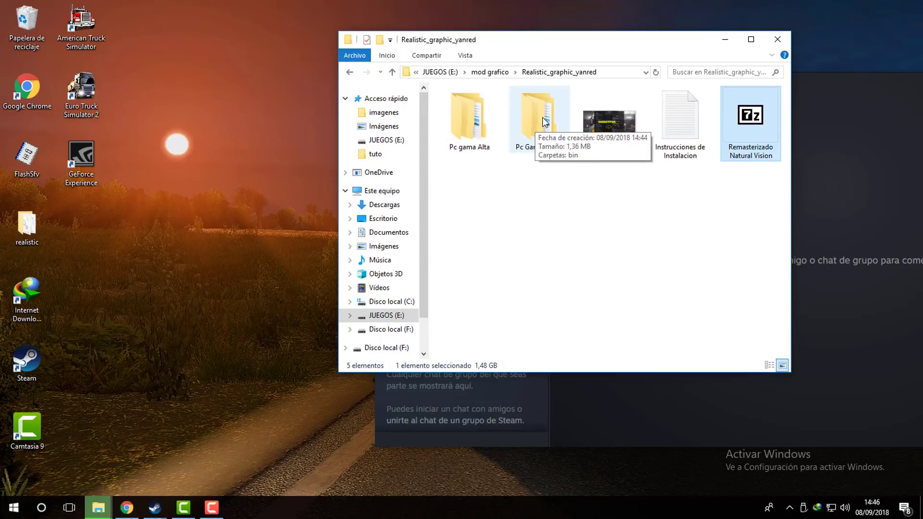
pyautogui.press('Delete')
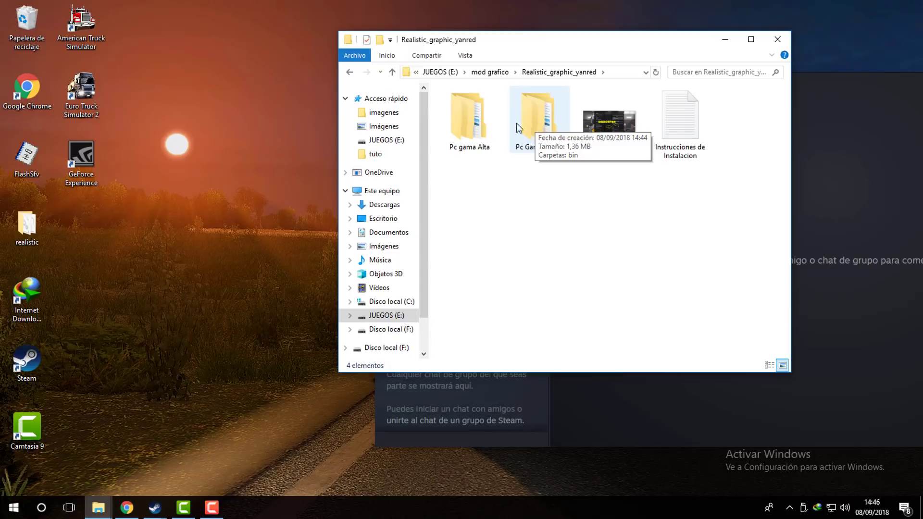
# - Open the Pc gama Alta folder and copy the bin folder inside it
pyautogui.doubleClick(469, 135)
pyautogui.click(460, 106)
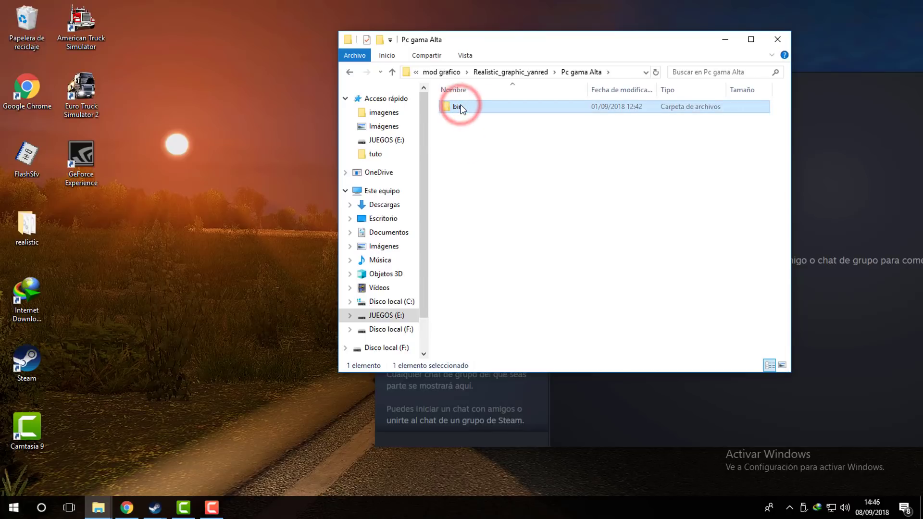
pyautogui.rightClick(461, 105)
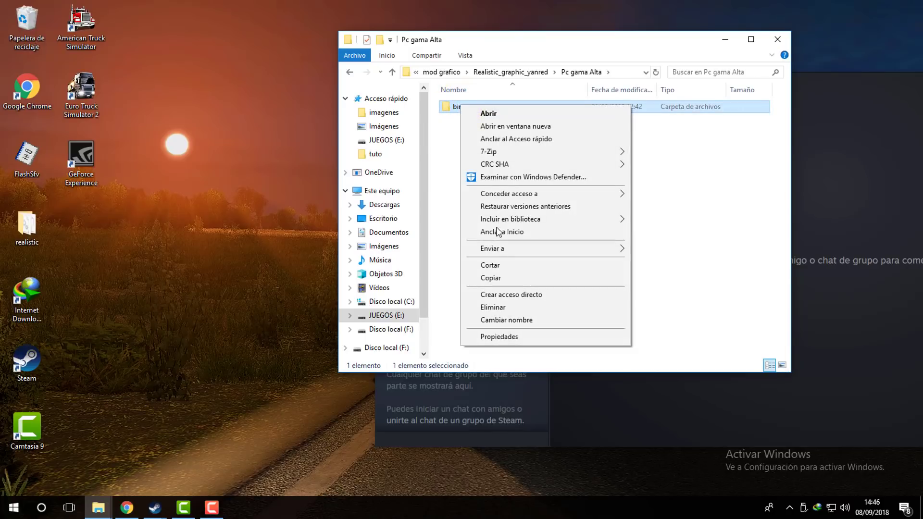
pyautogui.click(491, 278)
# - Paste the copied bin folder into the ETS2 V 1.32.2.34 + 58 DLC FULL game folder, replacing the files with the same names
pyautogui.click(96, 511)
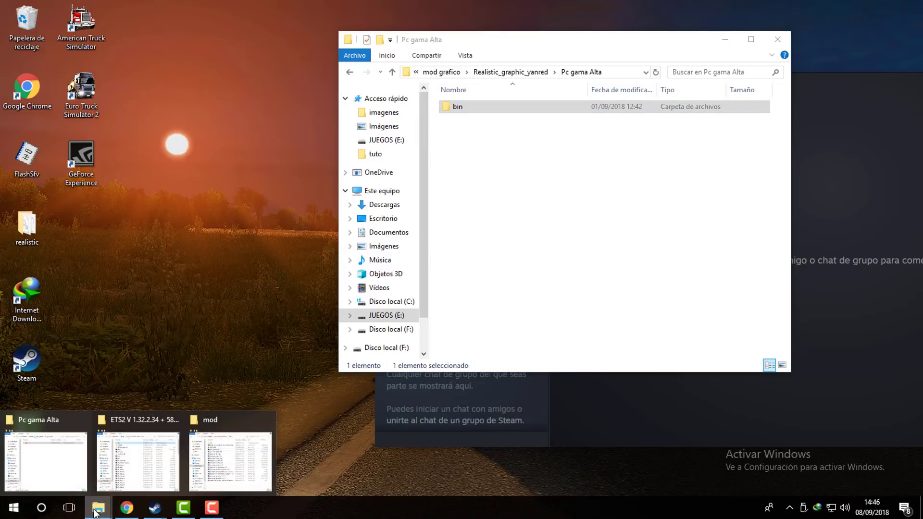
pyautogui.click(138, 461)
pyautogui.click(573, 98)
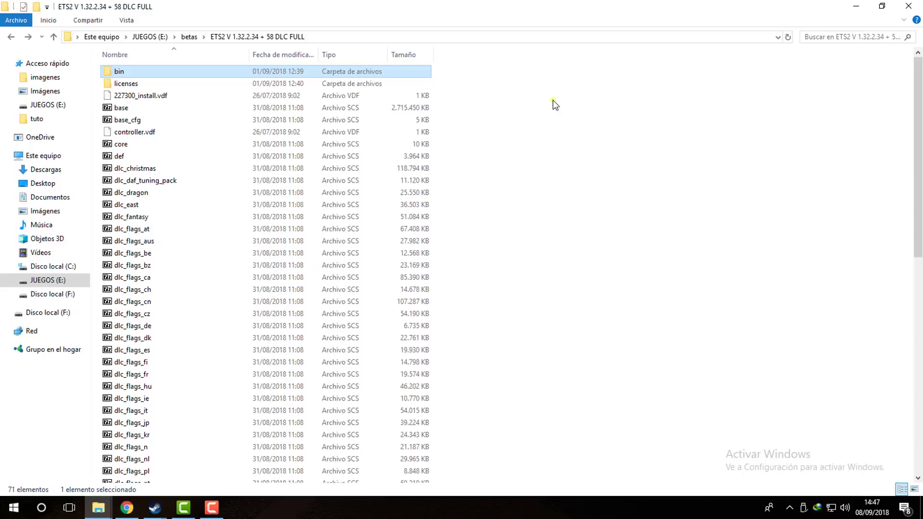
pyautogui.rightClick(553, 100)
pyautogui.click(584, 180)
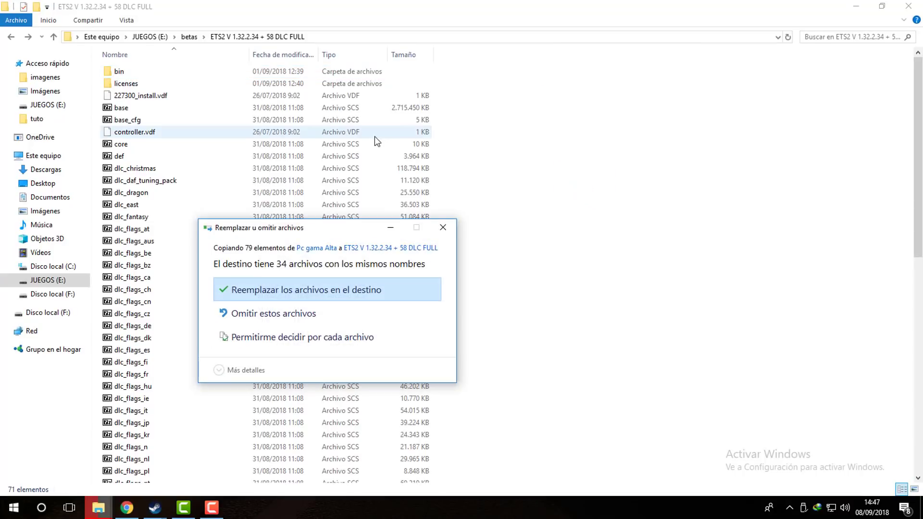
pyautogui.click(240, 289)
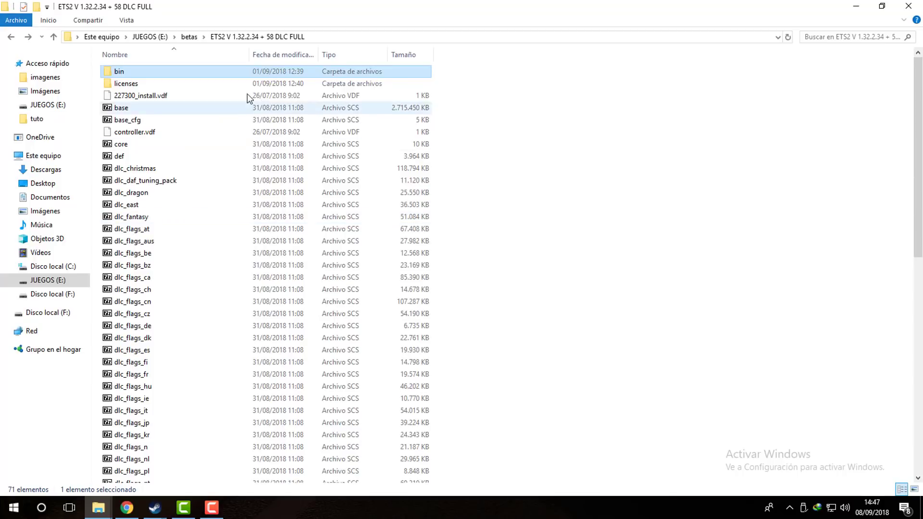
# - Go to bin > win_x64 in the game folder, check the contents of its imagenes folder and return to win_x64
pyautogui.doubleClick(221, 75)
pyautogui.doubleClick(221, 75)
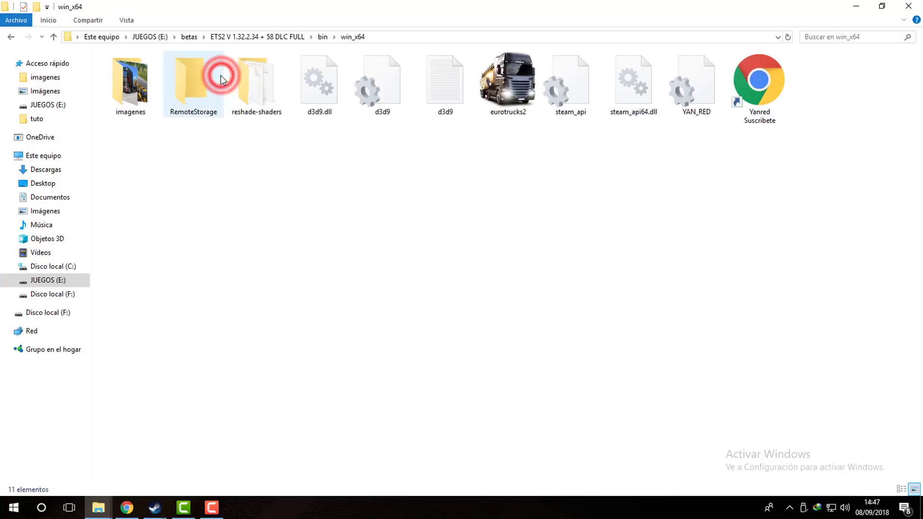
pyautogui.click(505, 77)
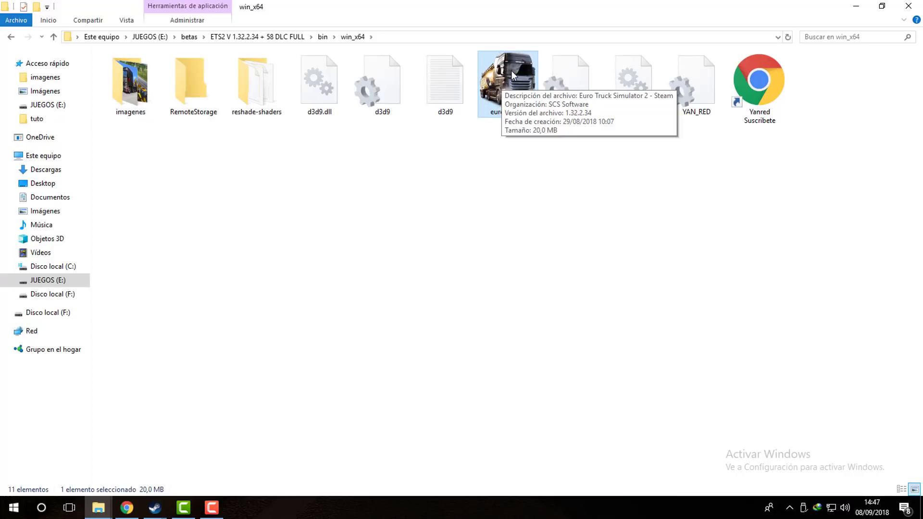
pyautogui.doubleClick(124, 96)
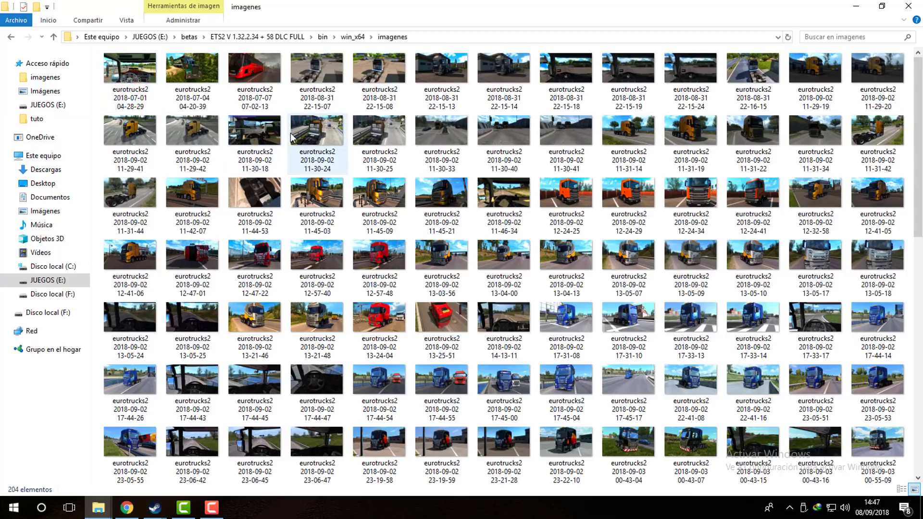
pyautogui.hotkey('alt', 'Left')
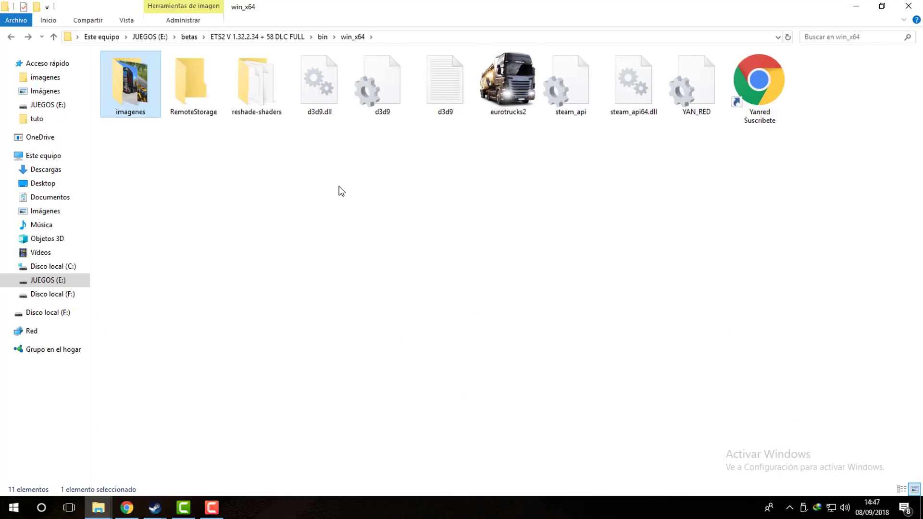
# - Launch Euro Truck Simulator 2 from the eurotrucks2 application and open the mod manager for the selected profile
pyautogui.doubleClick(501, 82)
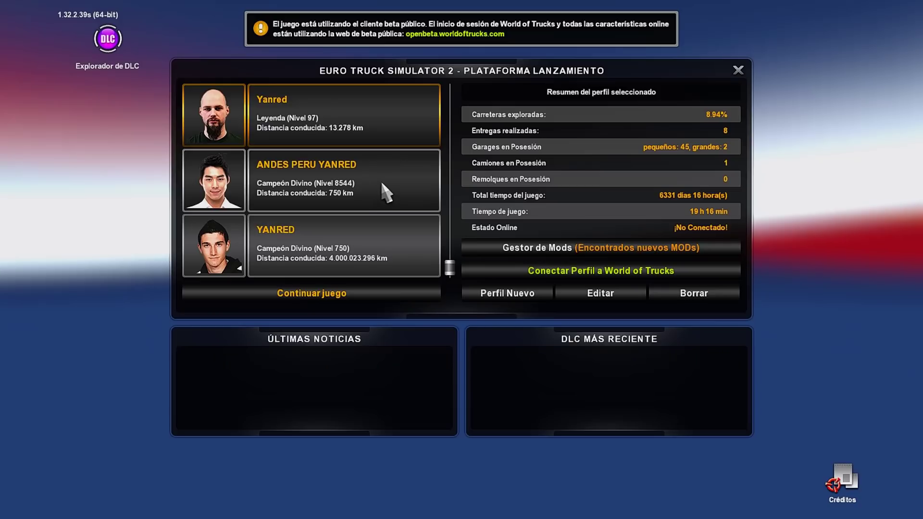
pyautogui.click(578, 246)
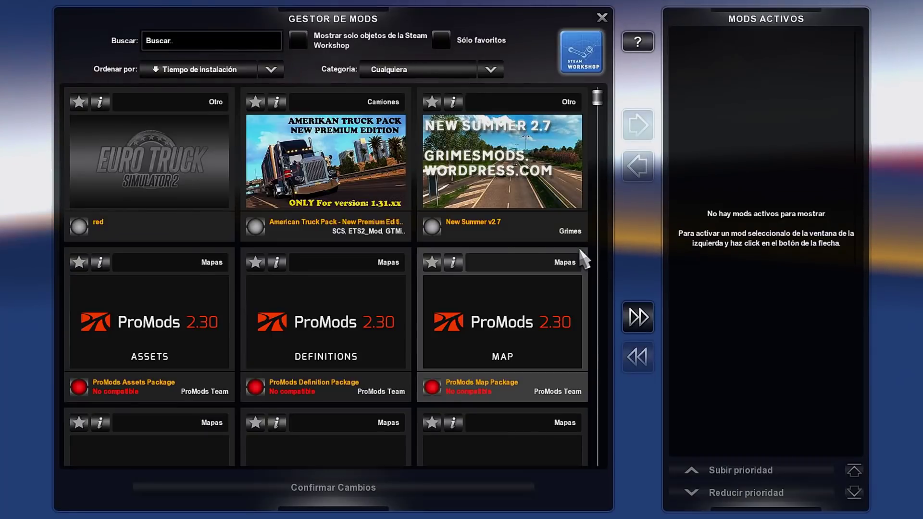
# - Search the available mods for "na" and activate Remasterizado Natural Vision
pyautogui.scroll(-3, 432, 250)
pyautogui.click(206, 47)
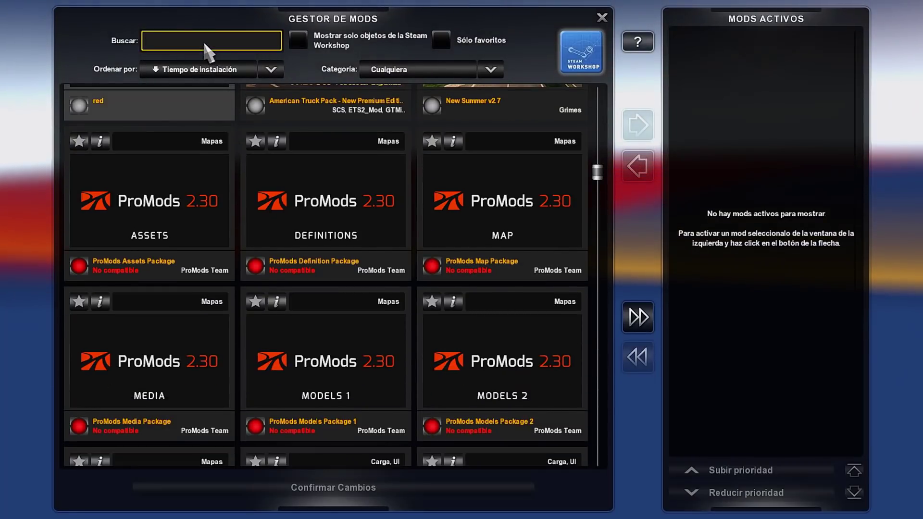
pyautogui.write('na')
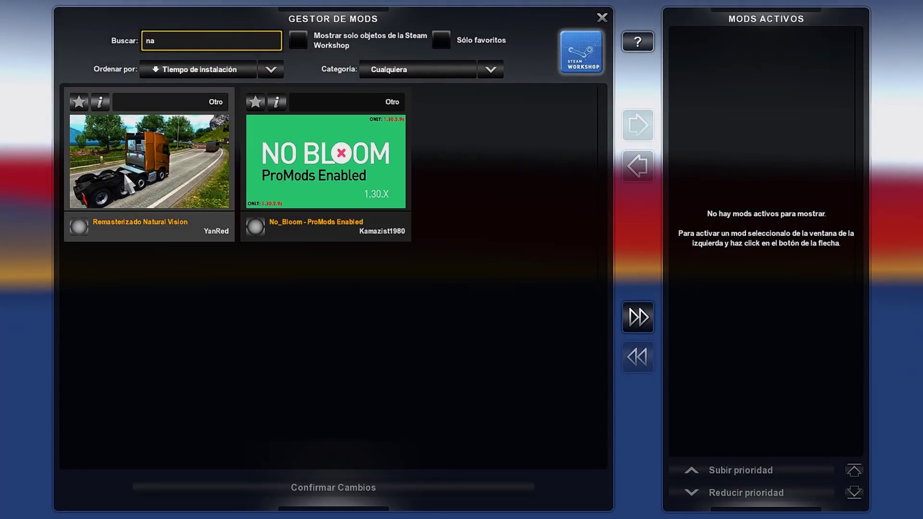
pyautogui.doubleClick(150, 185)
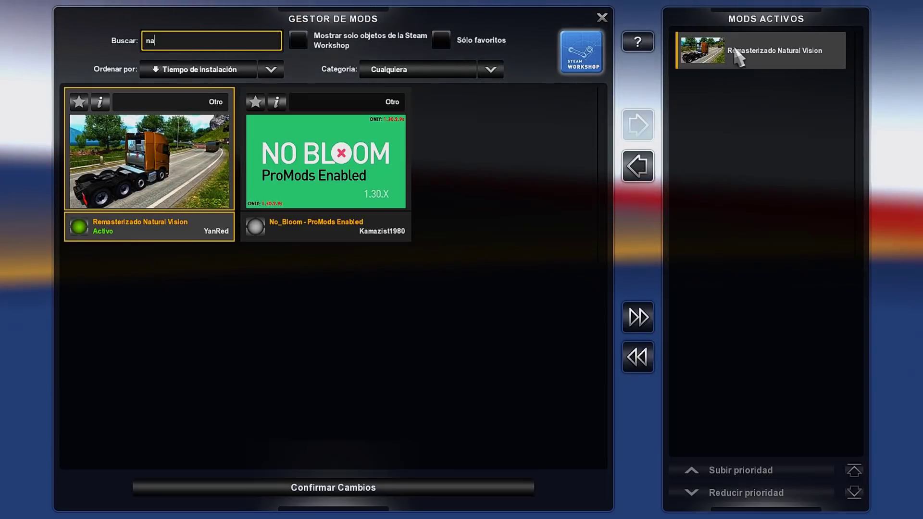
# - Confirm the mod changes and start the game with the first profile in the list
pyautogui.click(301, 487)
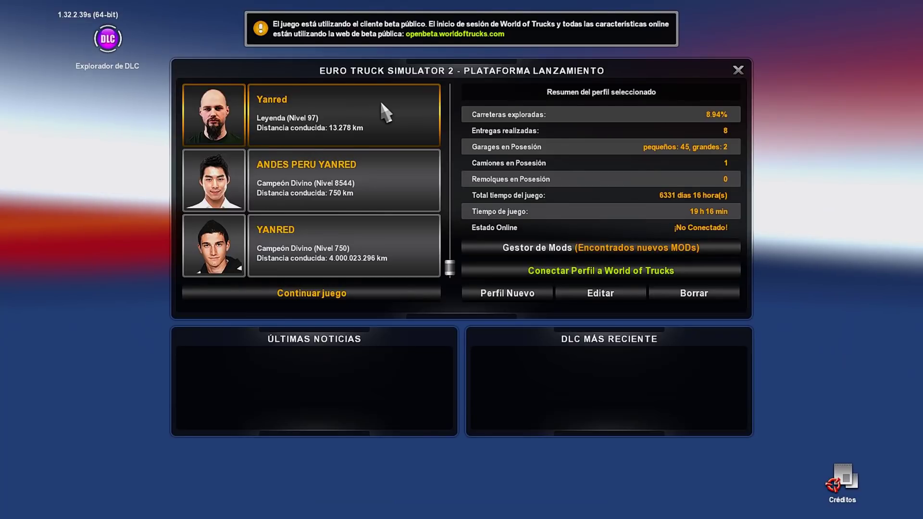
pyautogui.doubleClick(382, 103)
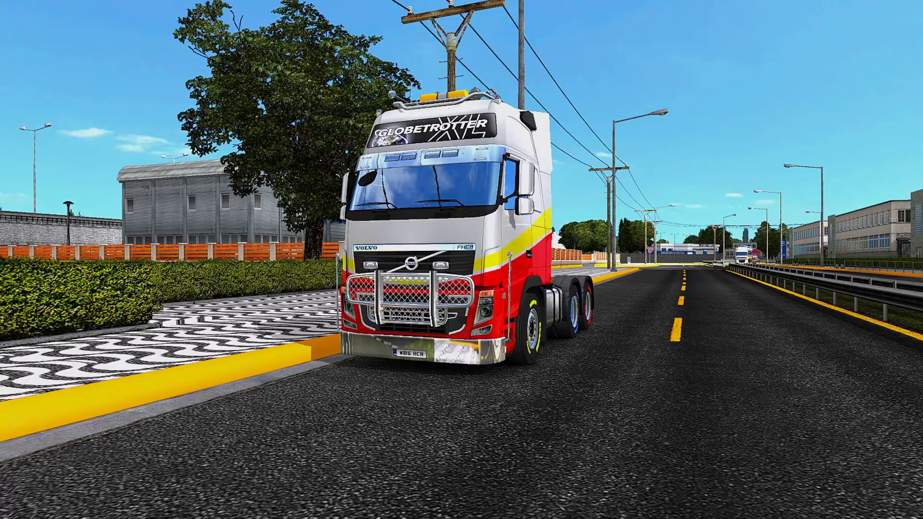